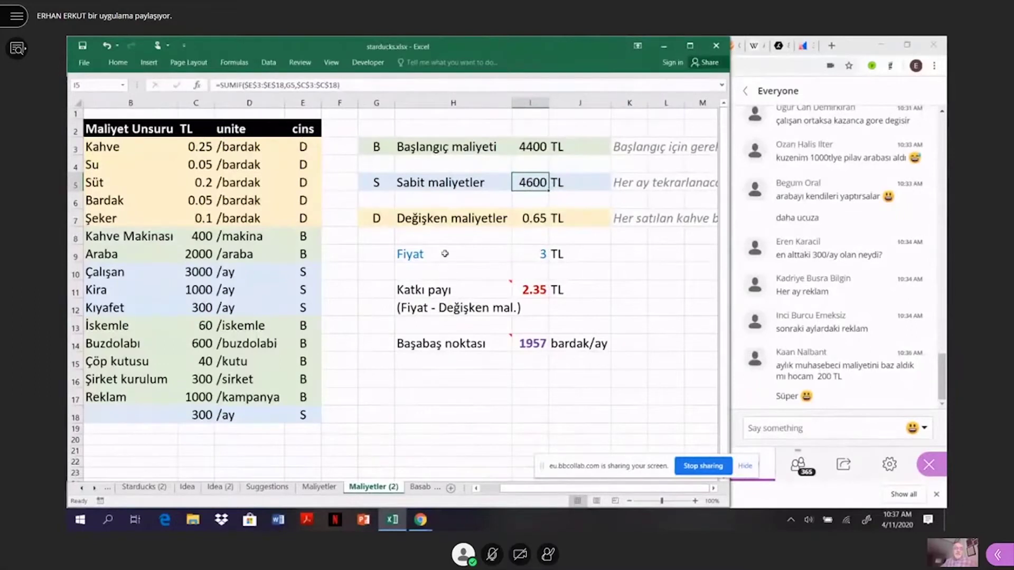
click(540, 254)
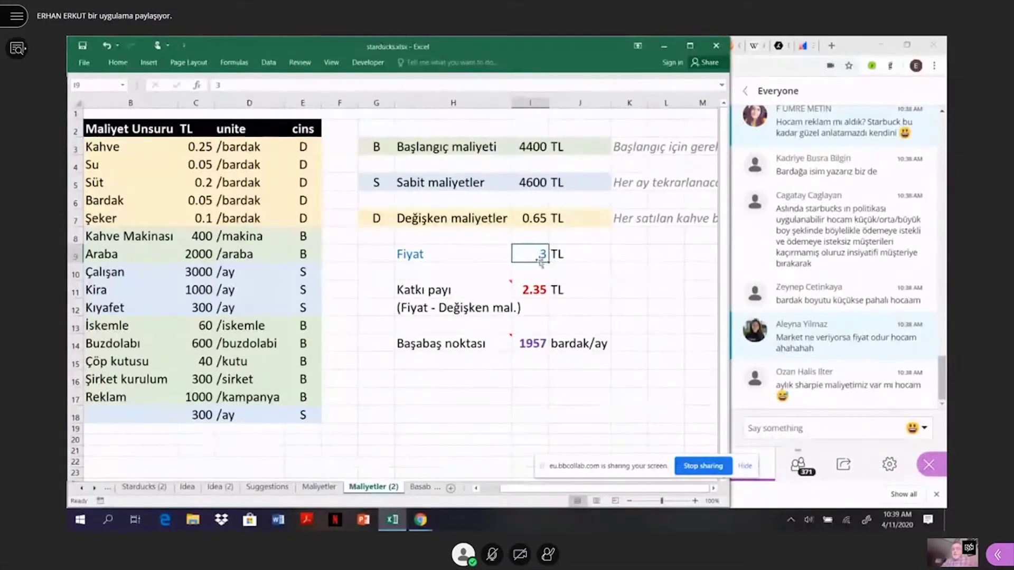
double_click(530, 290)
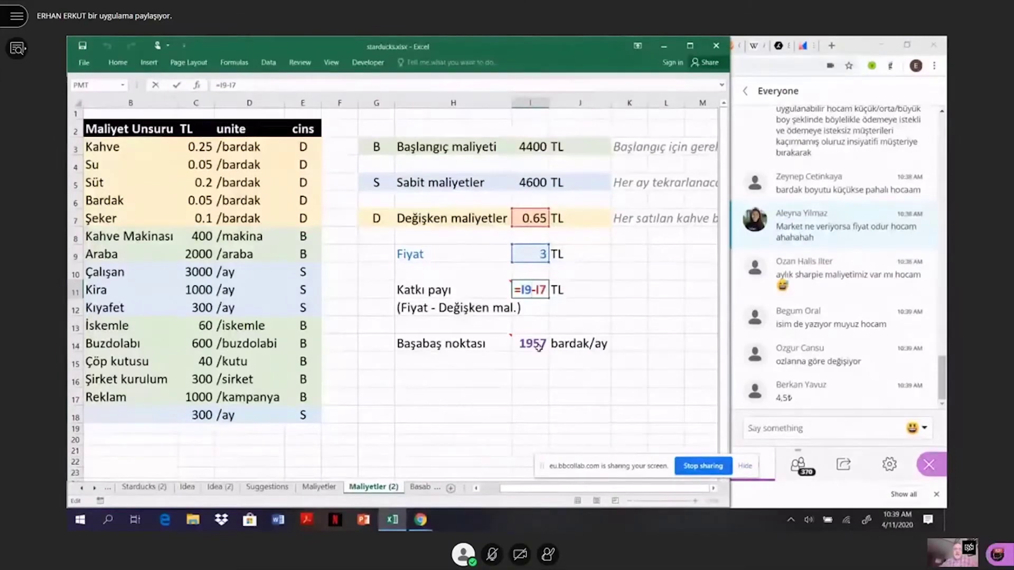
key(ctrl+Return)
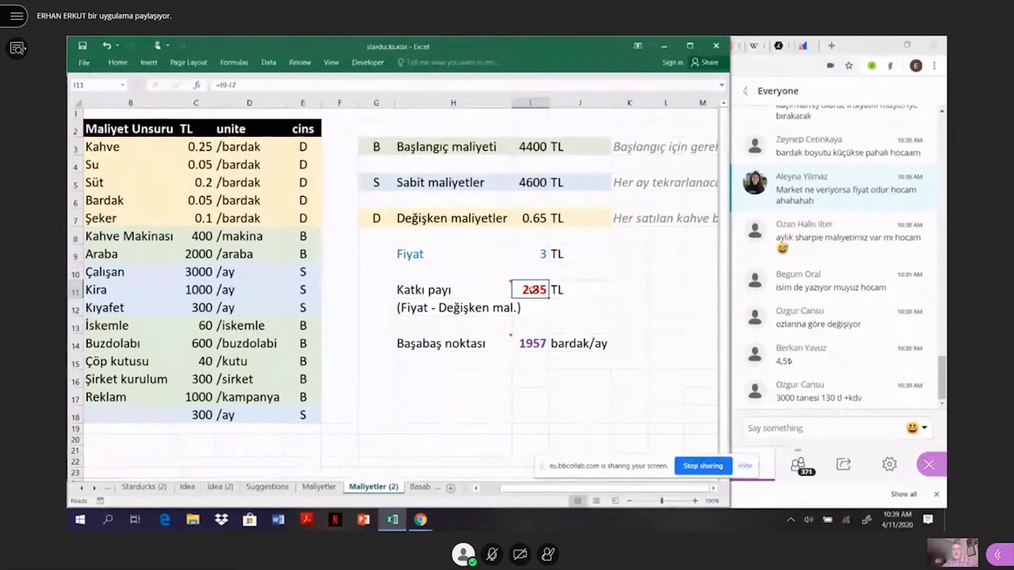
double_click(533, 290)
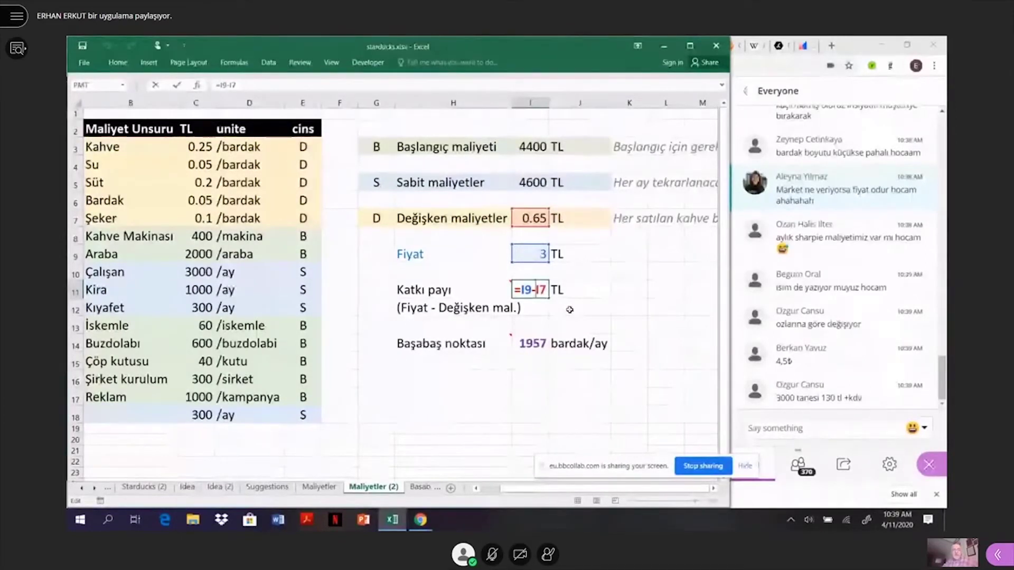
key(Escape)
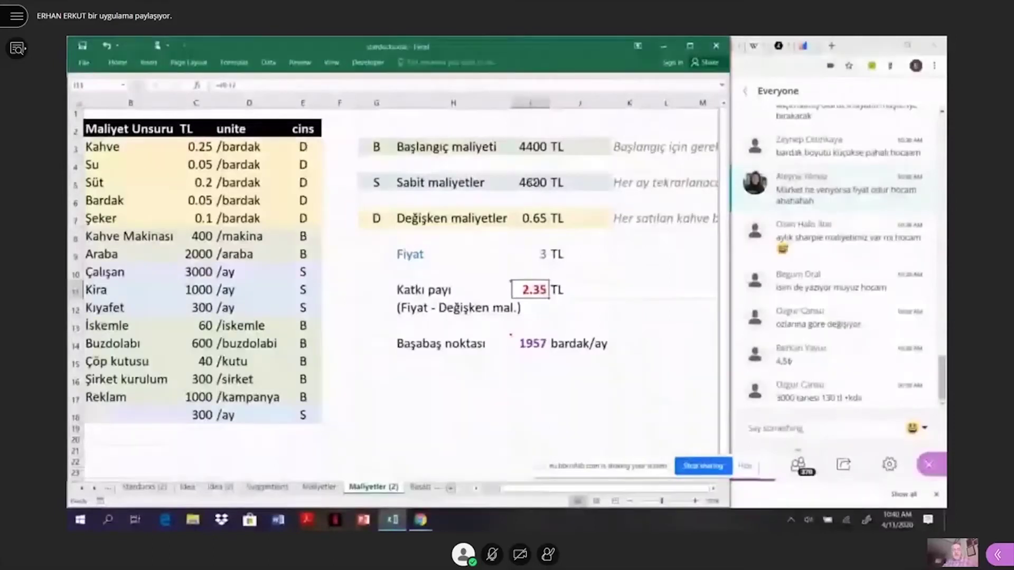
click(528, 182)
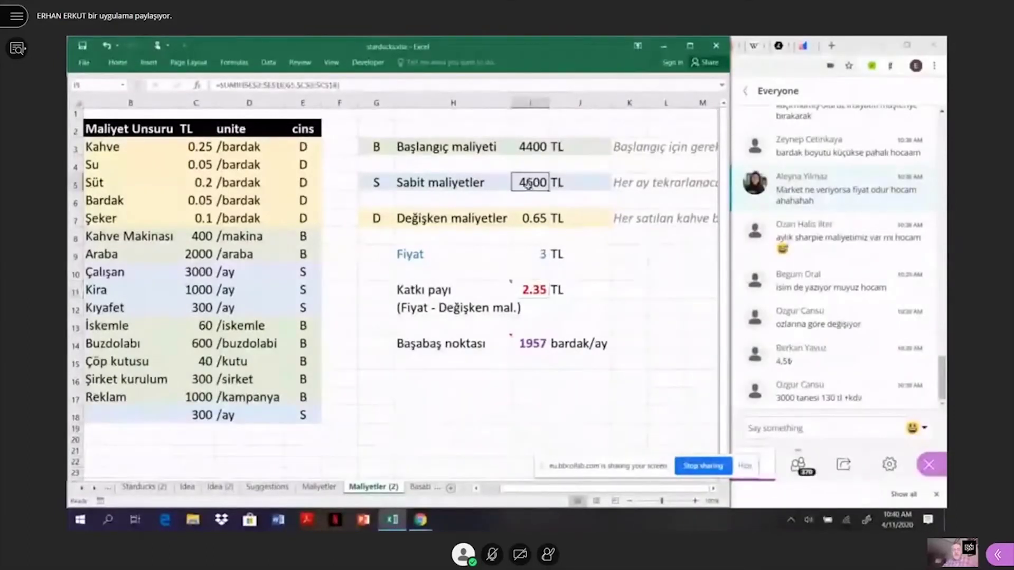
double_click(525, 343)
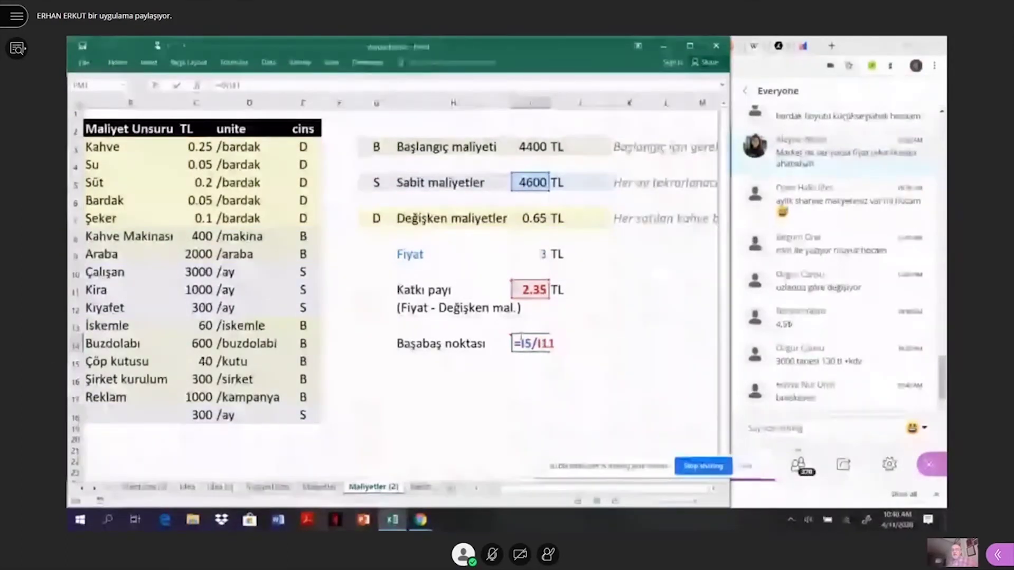
key(Return)
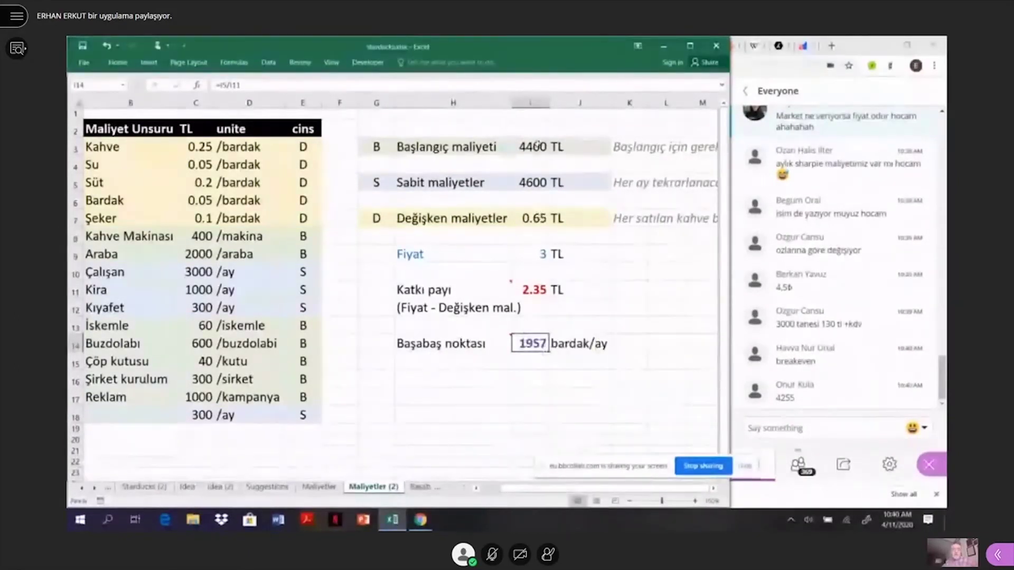
click(537, 146)
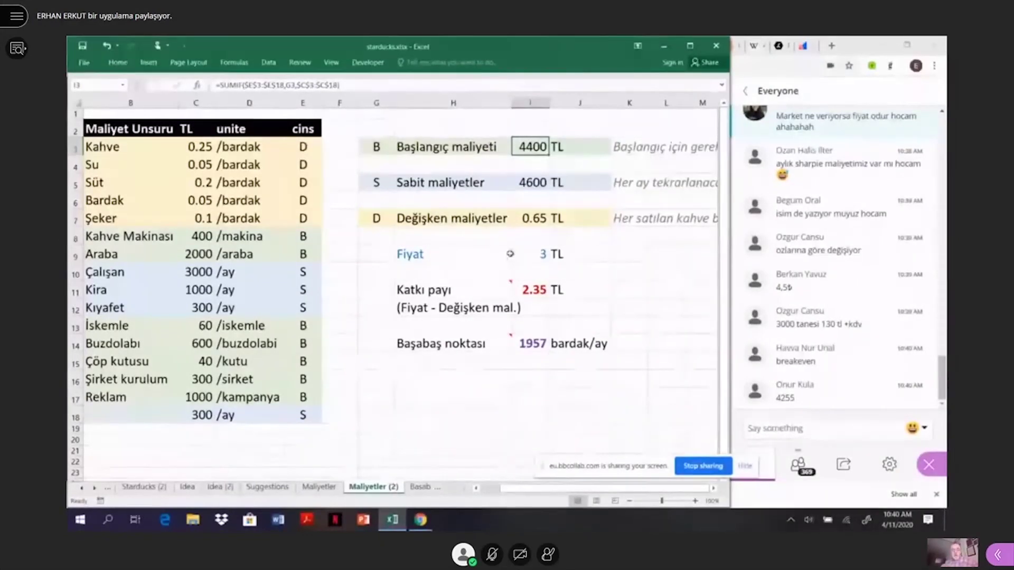
click(531, 342)
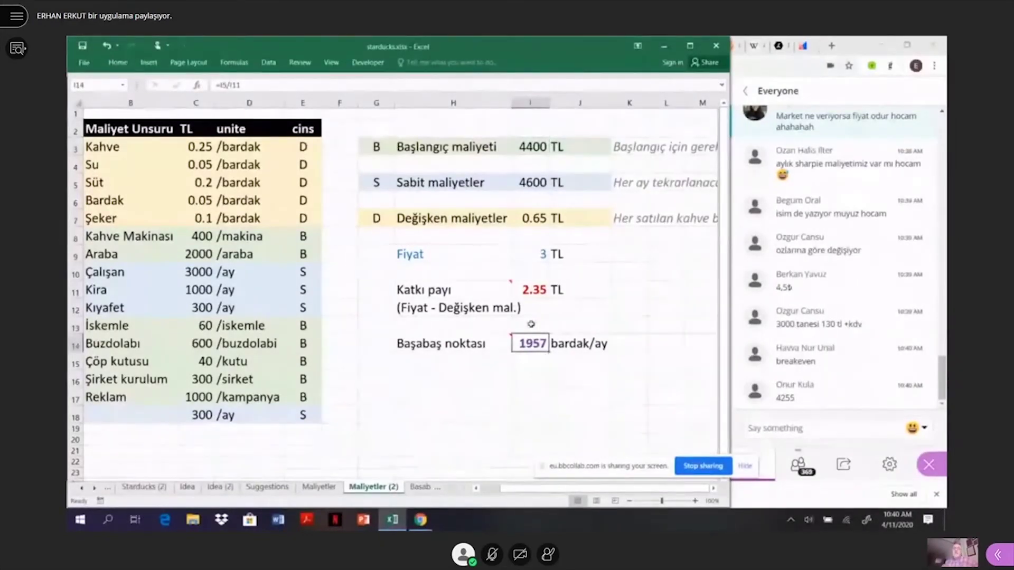